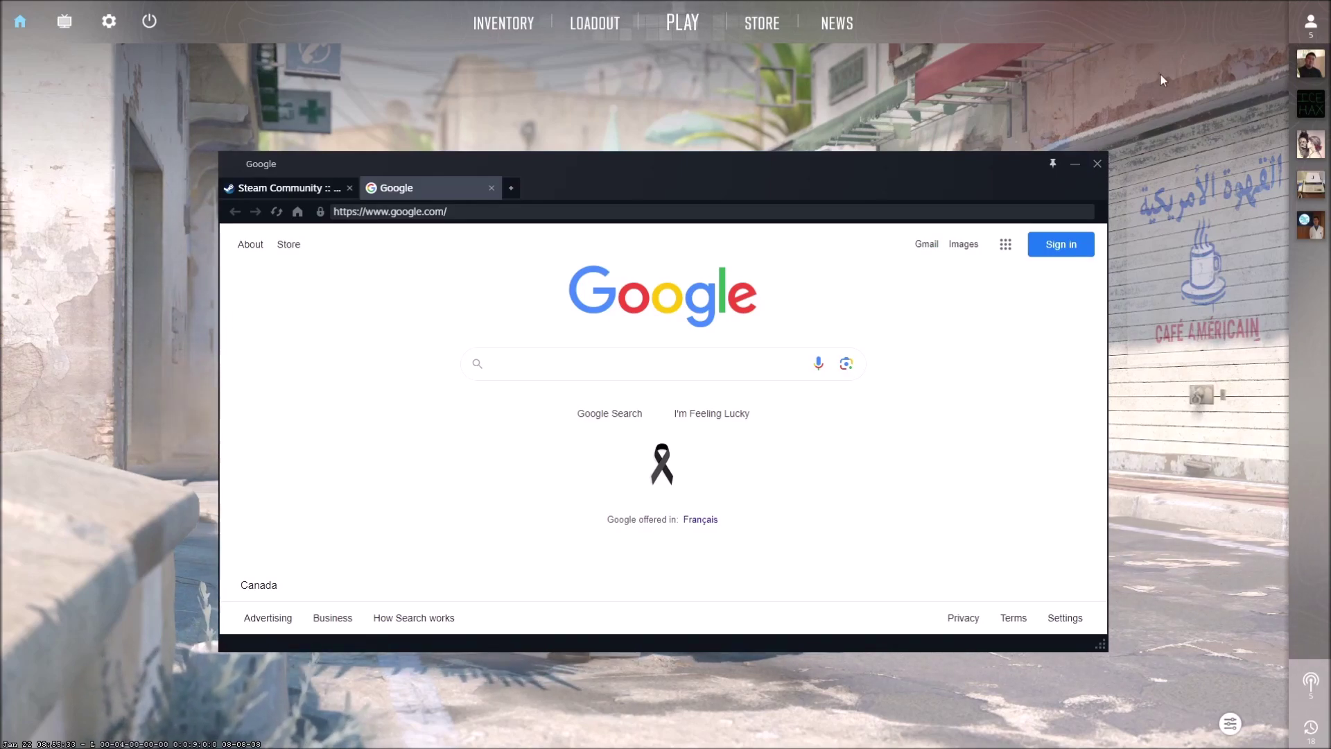
Reopen the Steam overlay, show its web browser and add a new tab loading Google
{"action": "key", "text": "shift+Tab"}
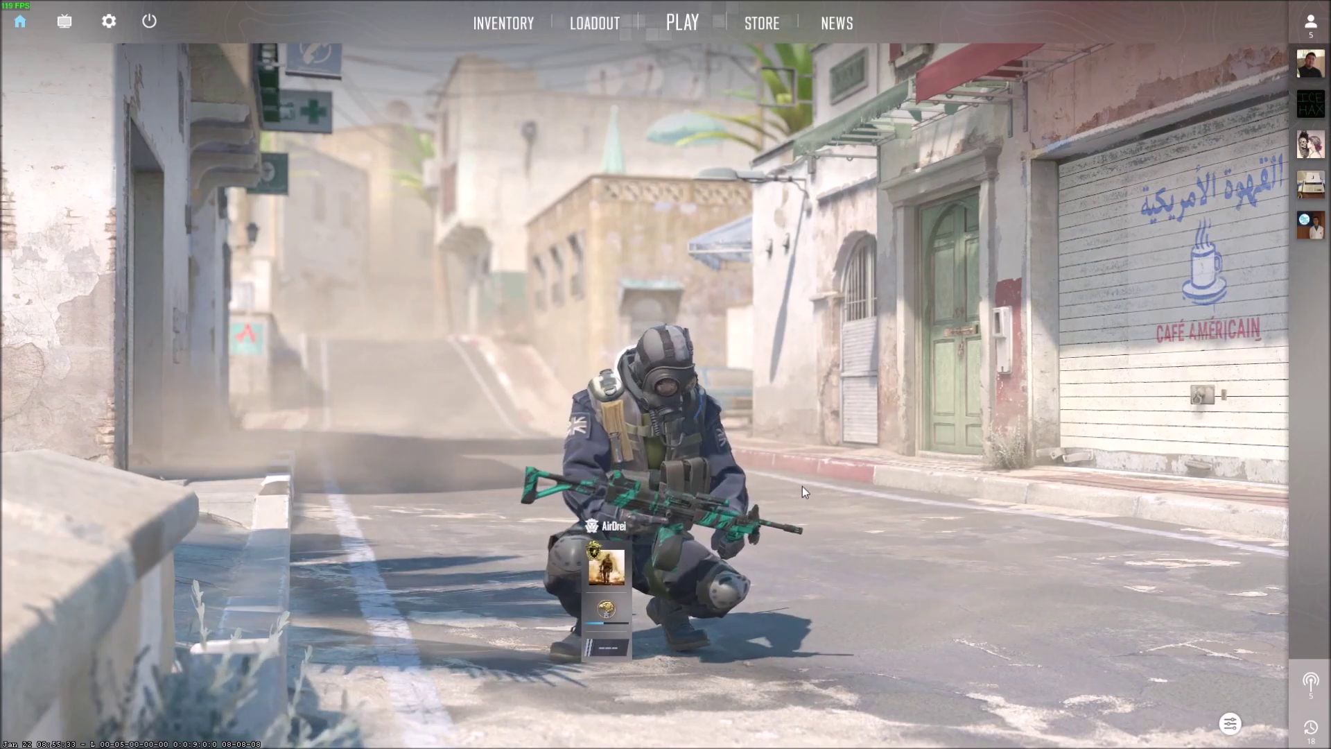
{"action": "key", "text": "shift+Tab"}
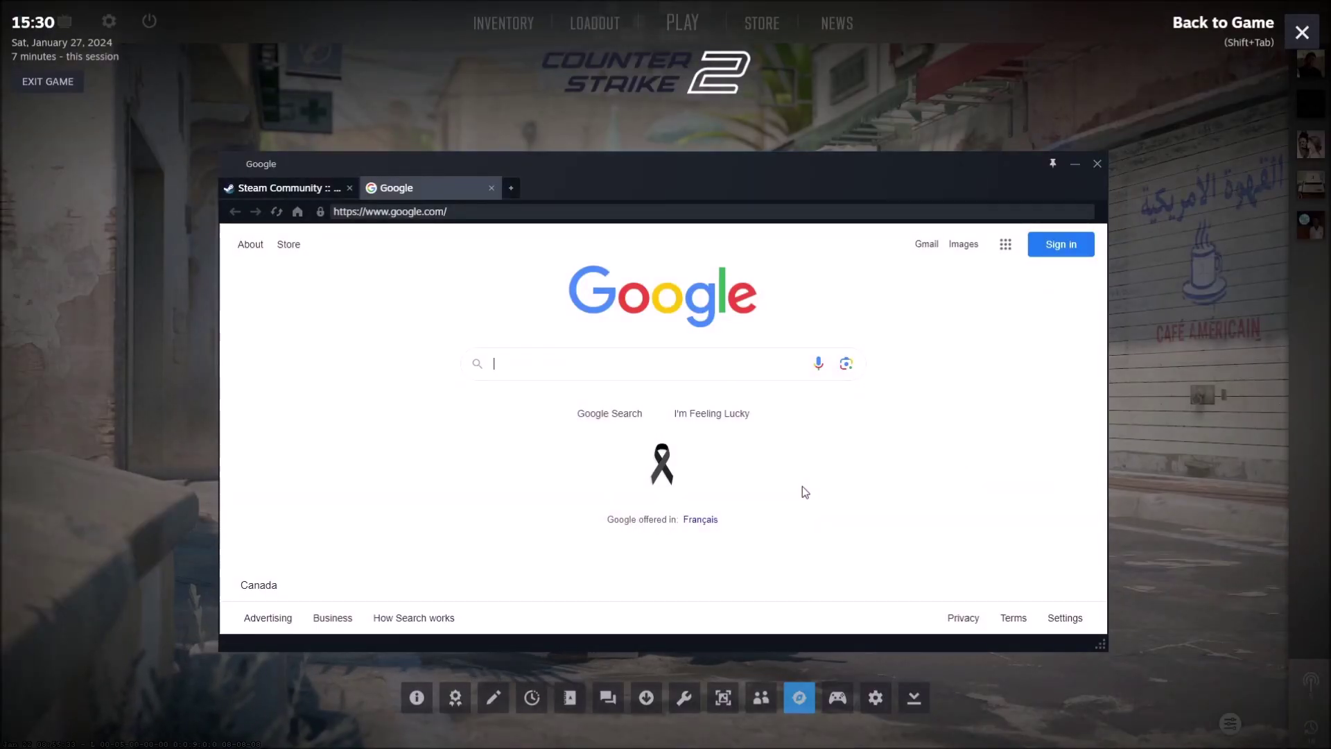
{"action": "left_click", "coordinate": [799, 696]}
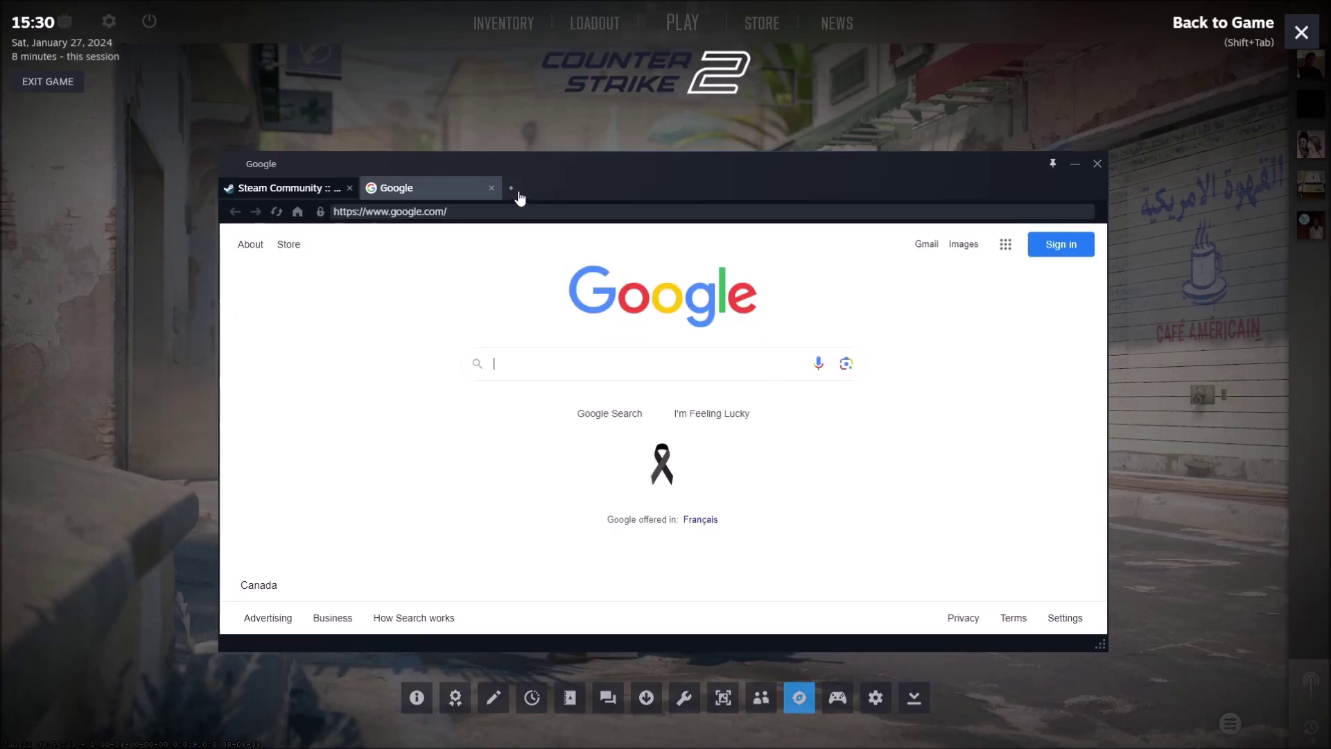
{"action": "left_click", "coordinate": [513, 189]}
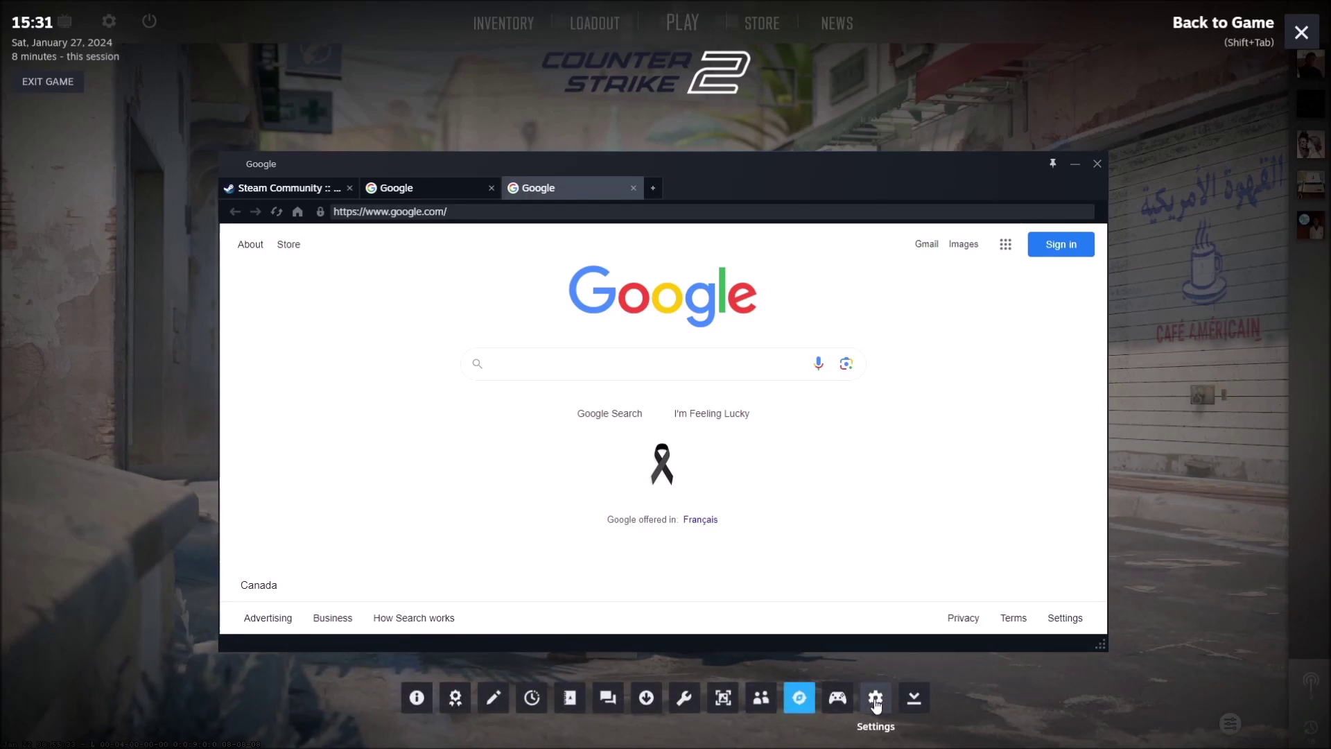
In overlay settings, replace 'google' with 'bing' in the Web browser home page and confirm
{"action": "key", "text": "shift+Tab"}
{"action": "key", "text": "shift+Tab"}
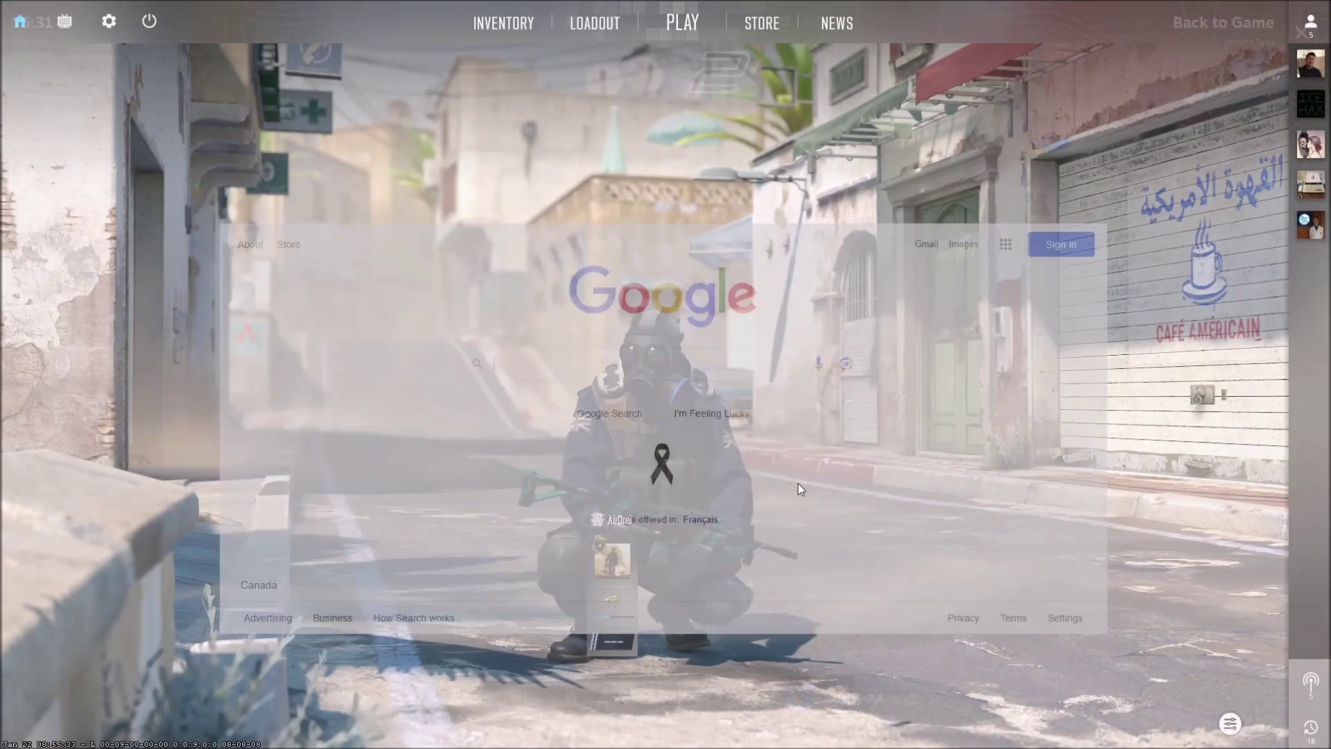
{"action": "left_click", "coordinate": [875, 699]}
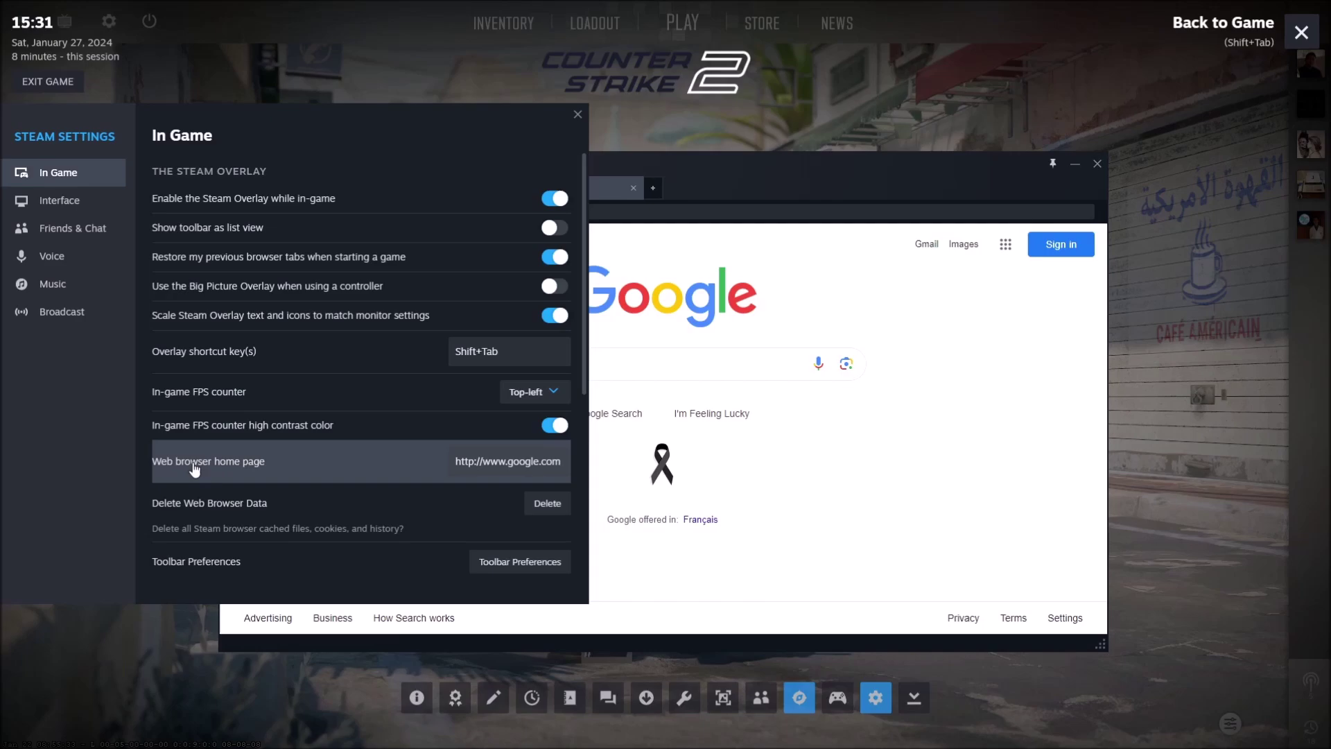
{"action": "double_click", "coordinate": [546, 465]}
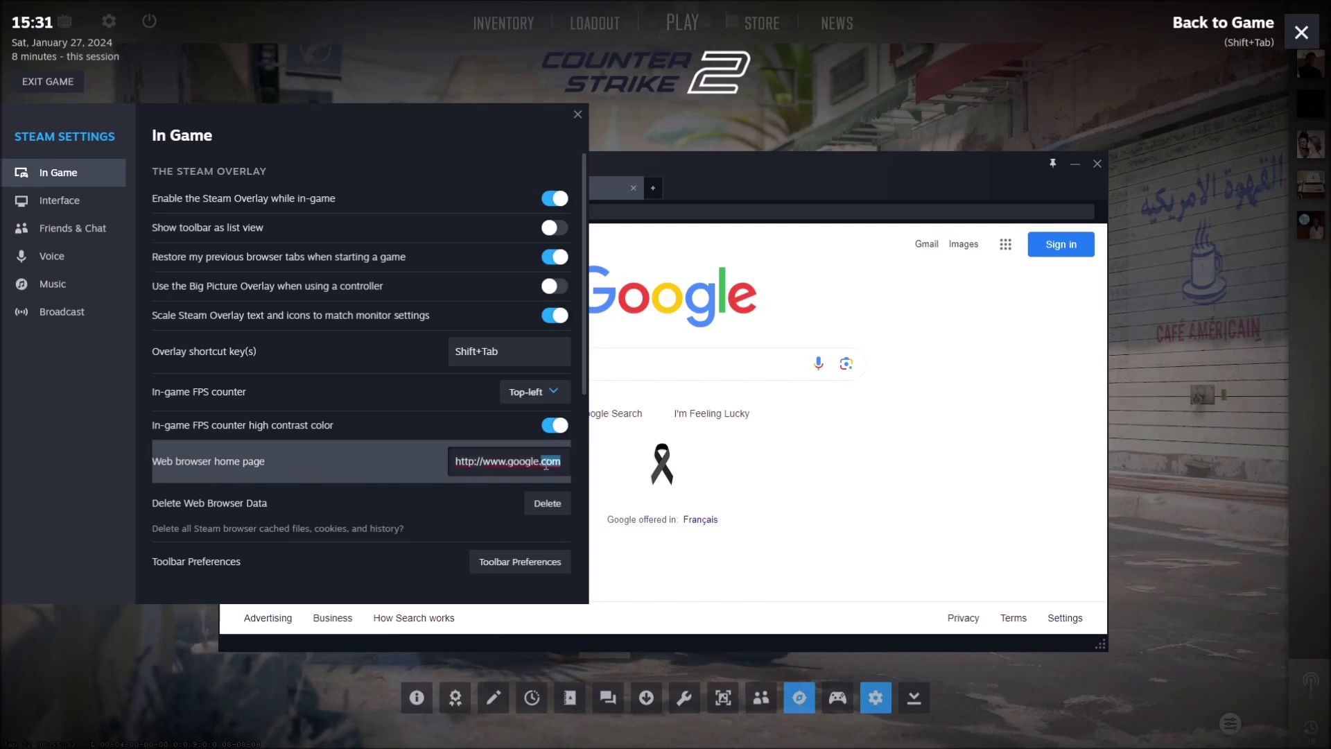
{"action": "left_click", "coordinate": [534, 465]}
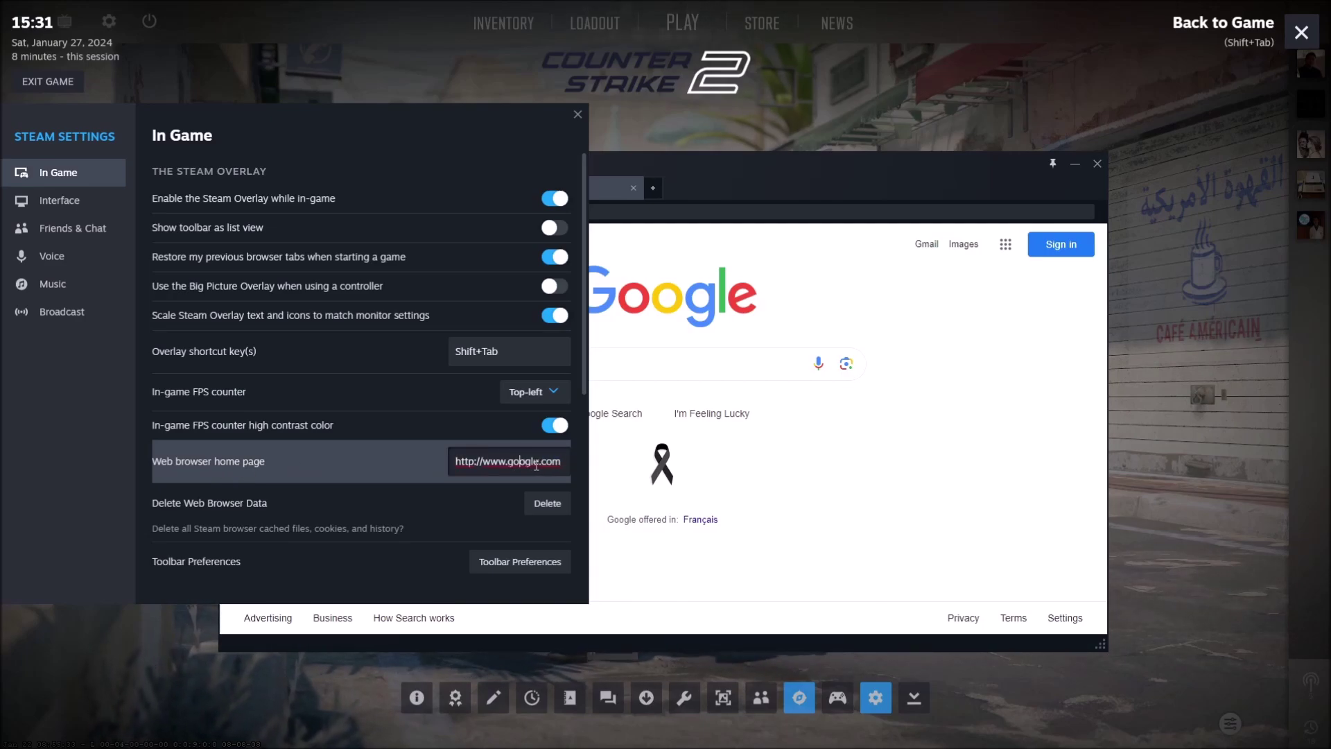
{"action": "left_click_drag", "start_coordinate": [540, 465], "coordinate": [509, 465]}
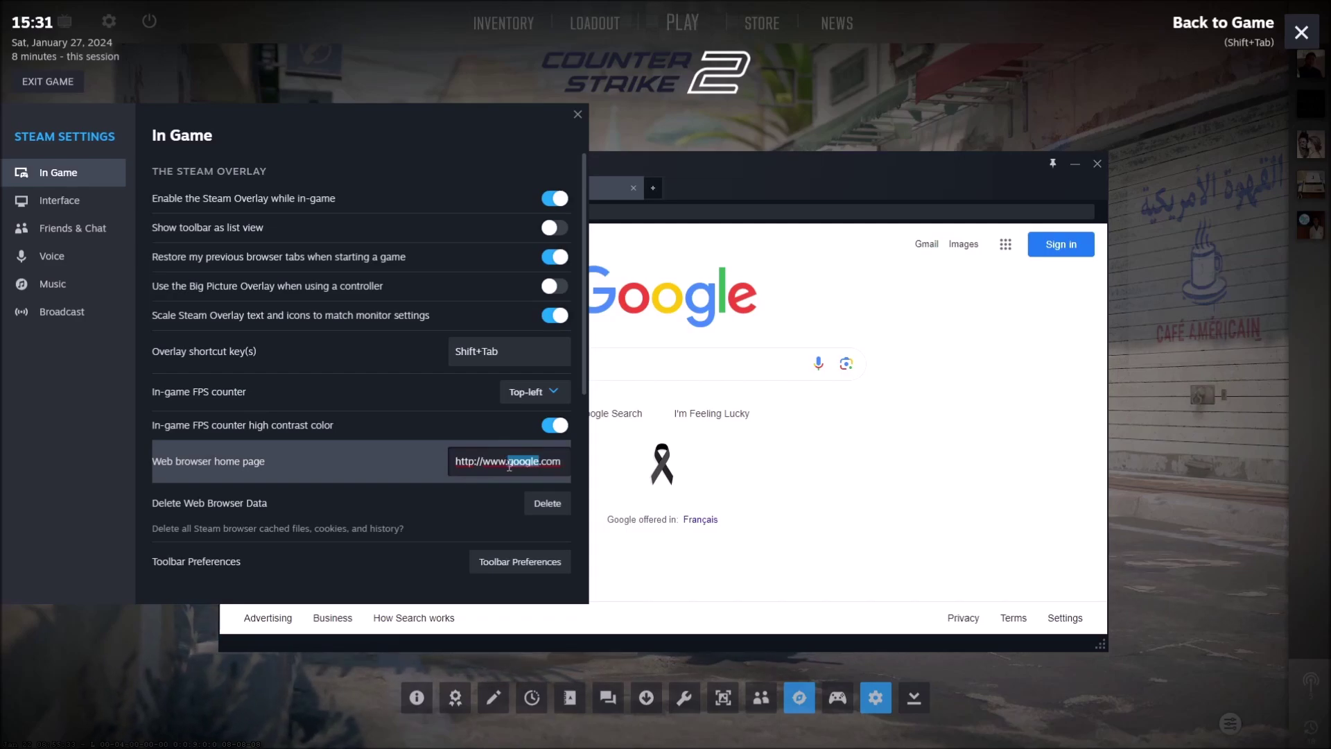
{"action": "type", "text": "n"}
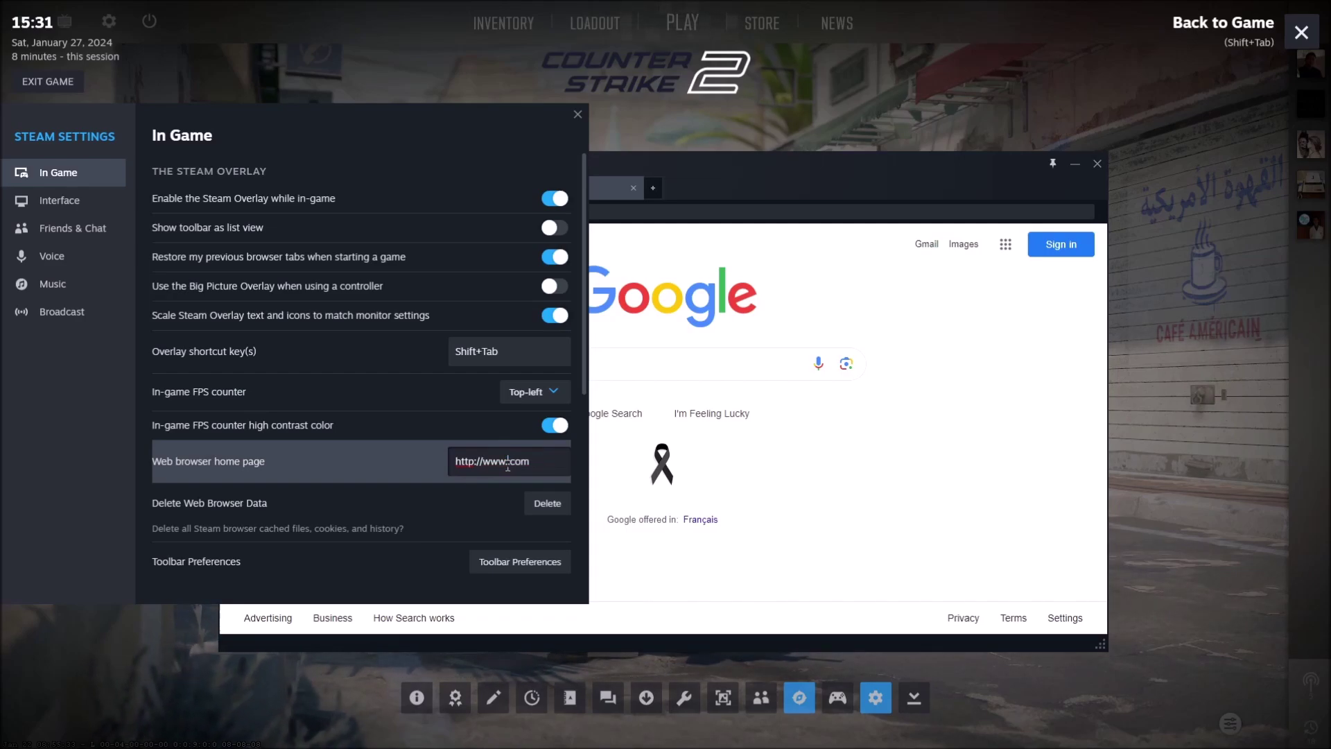
{"action": "type", "text": "bing"}
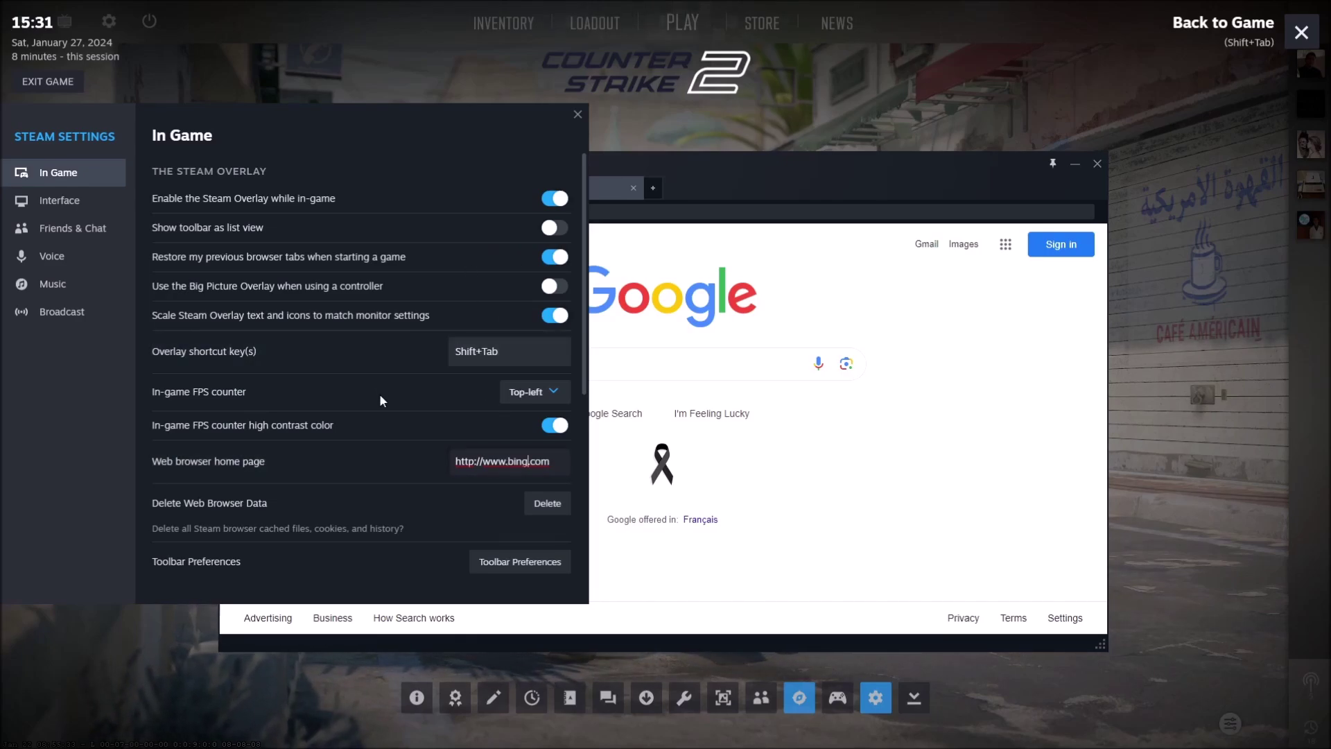
{"action": "key", "text": "Return"}
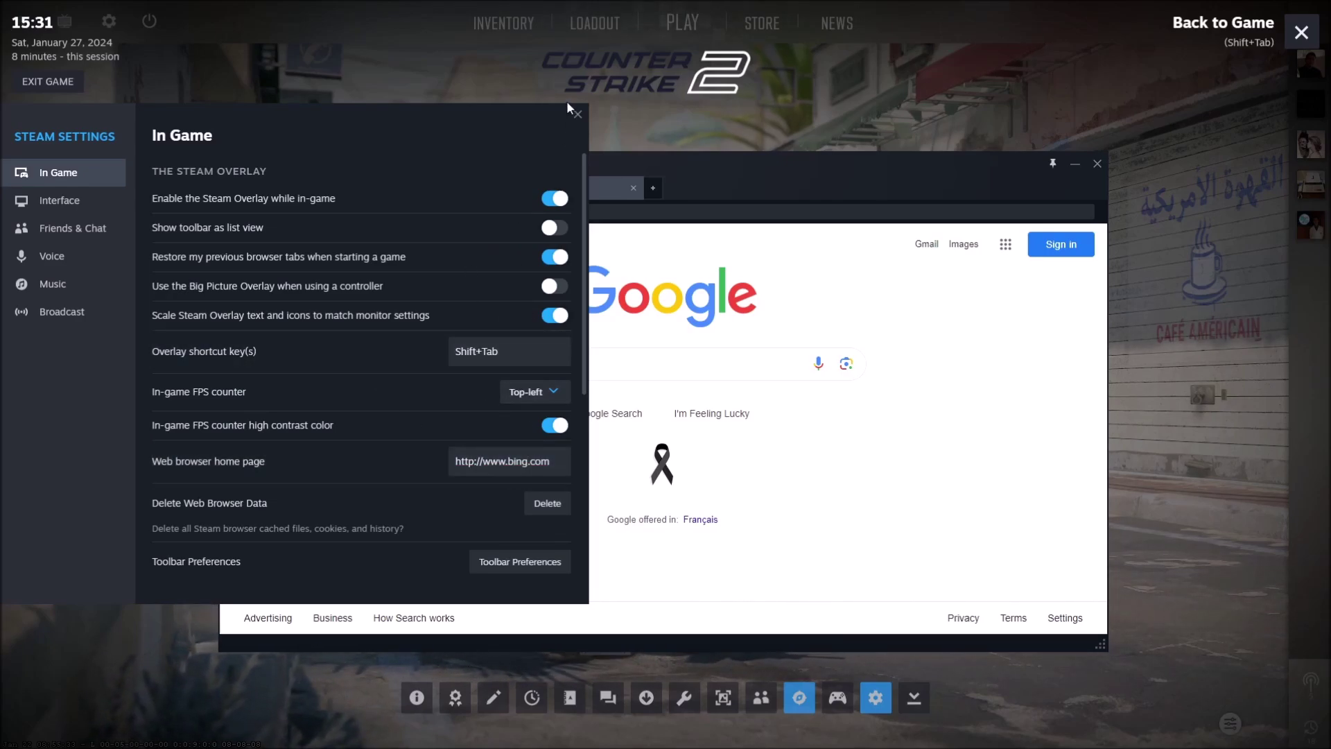
Verify a new overlay tab opens Bing, then close it and exit the overlay
{"action": "left_click", "coordinate": [578, 114]}
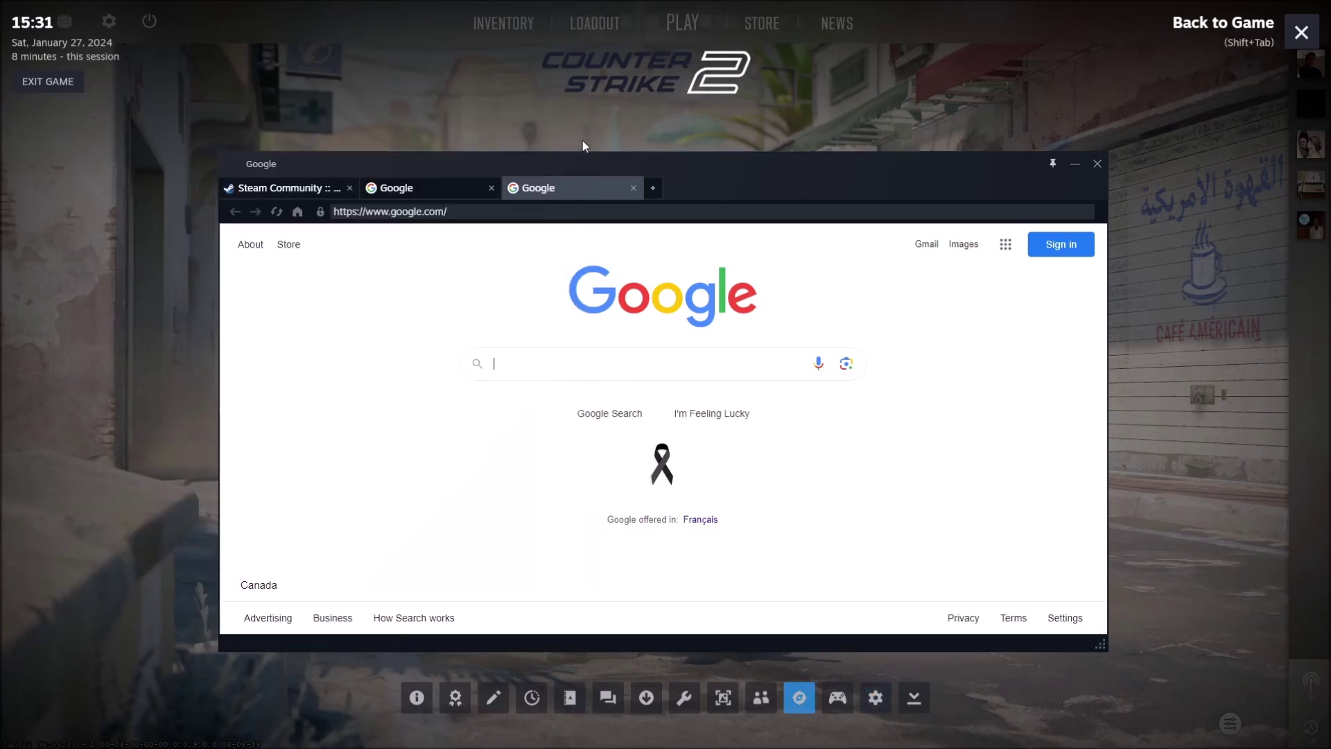
{"action": "left_click", "coordinate": [653, 188]}
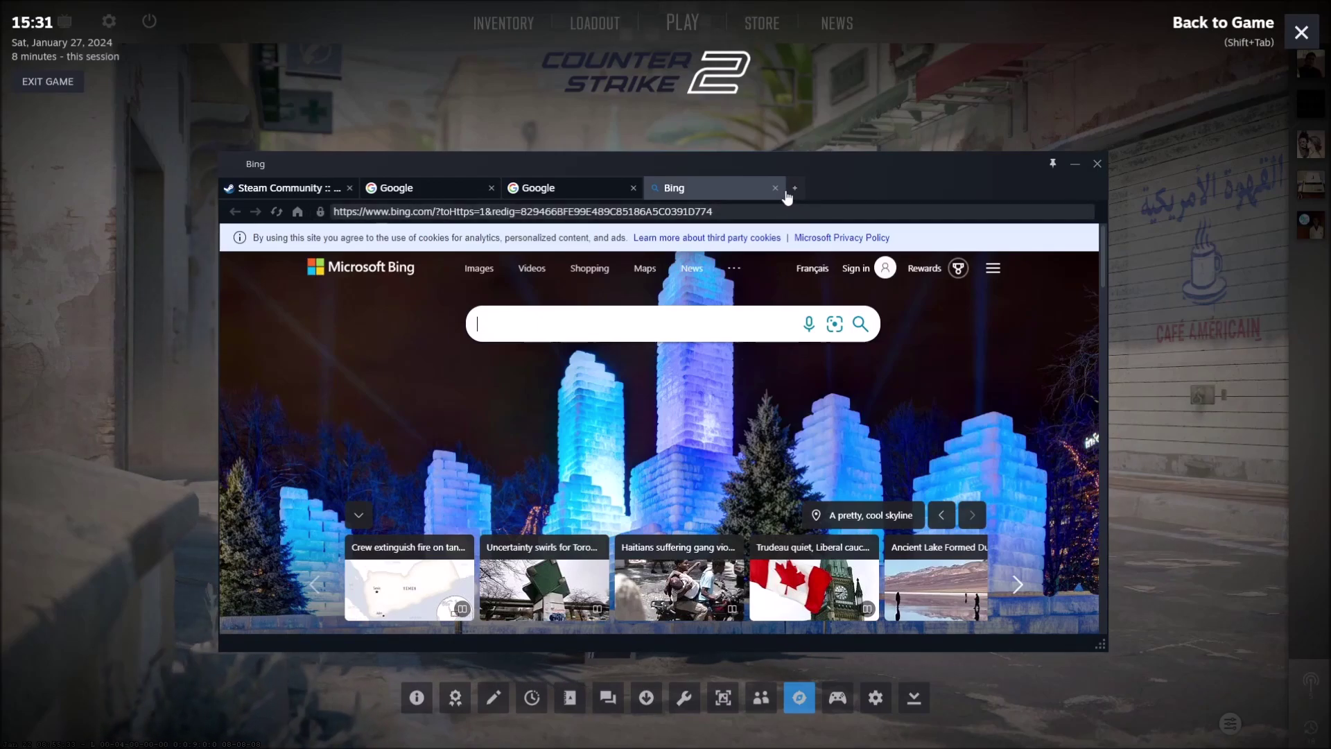
{"action": "left_click", "coordinate": [775, 189]}
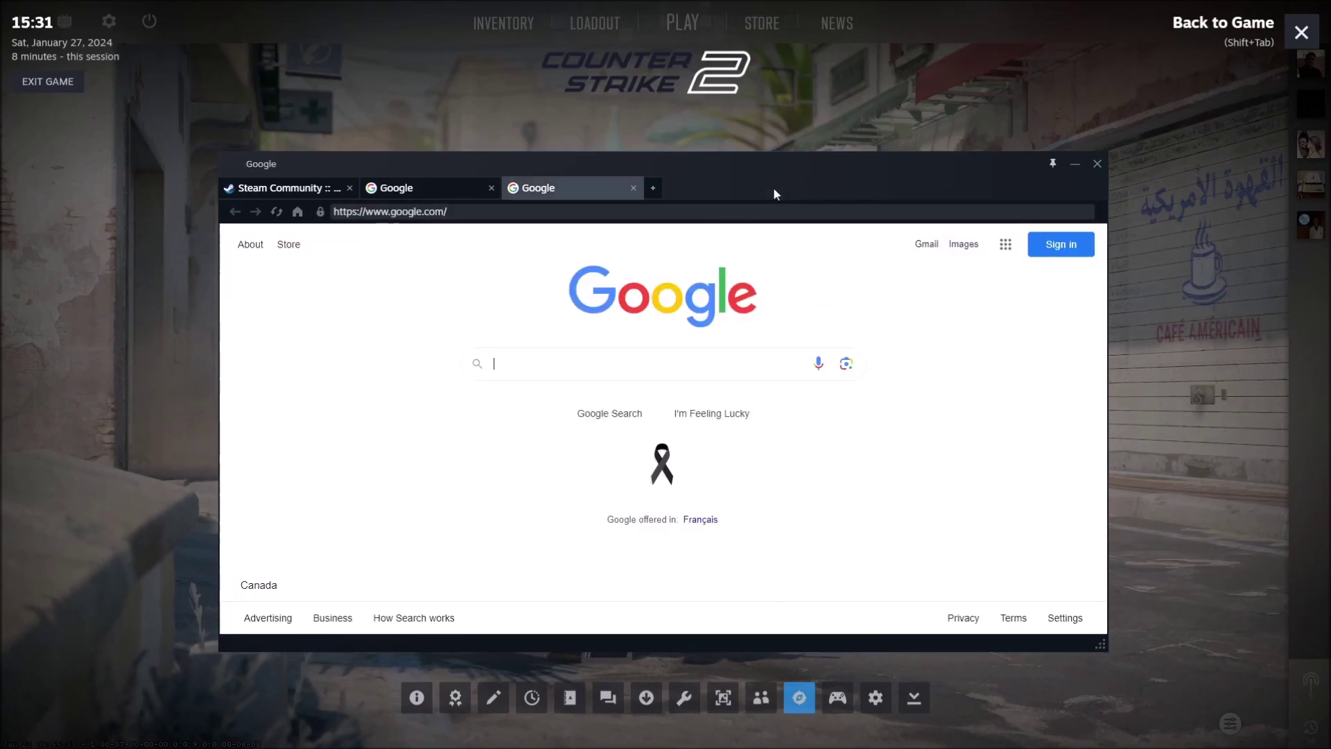
{"action": "key", "text": "shift+Tab"}
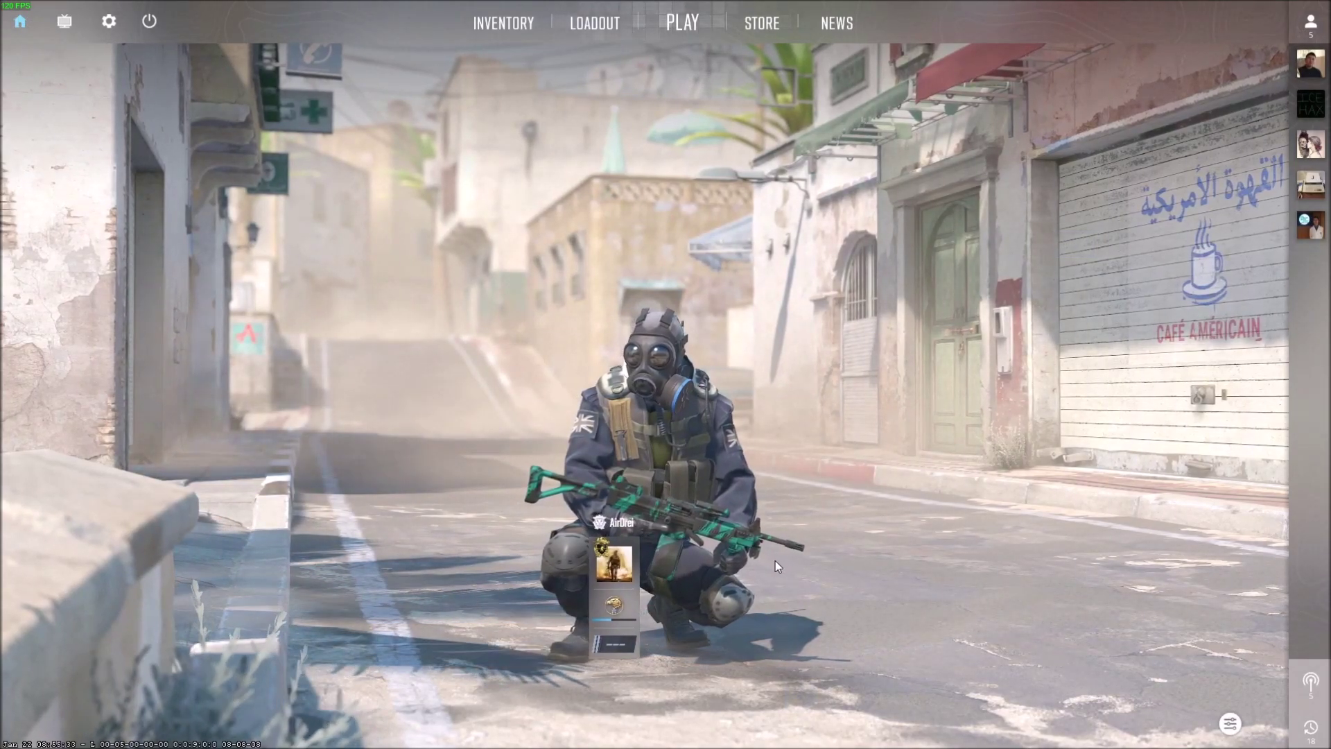
Switch to the desktop, close the Steam Settings window and dismiss the Windows search
{"action": "key", "text": "alt+Tab"}
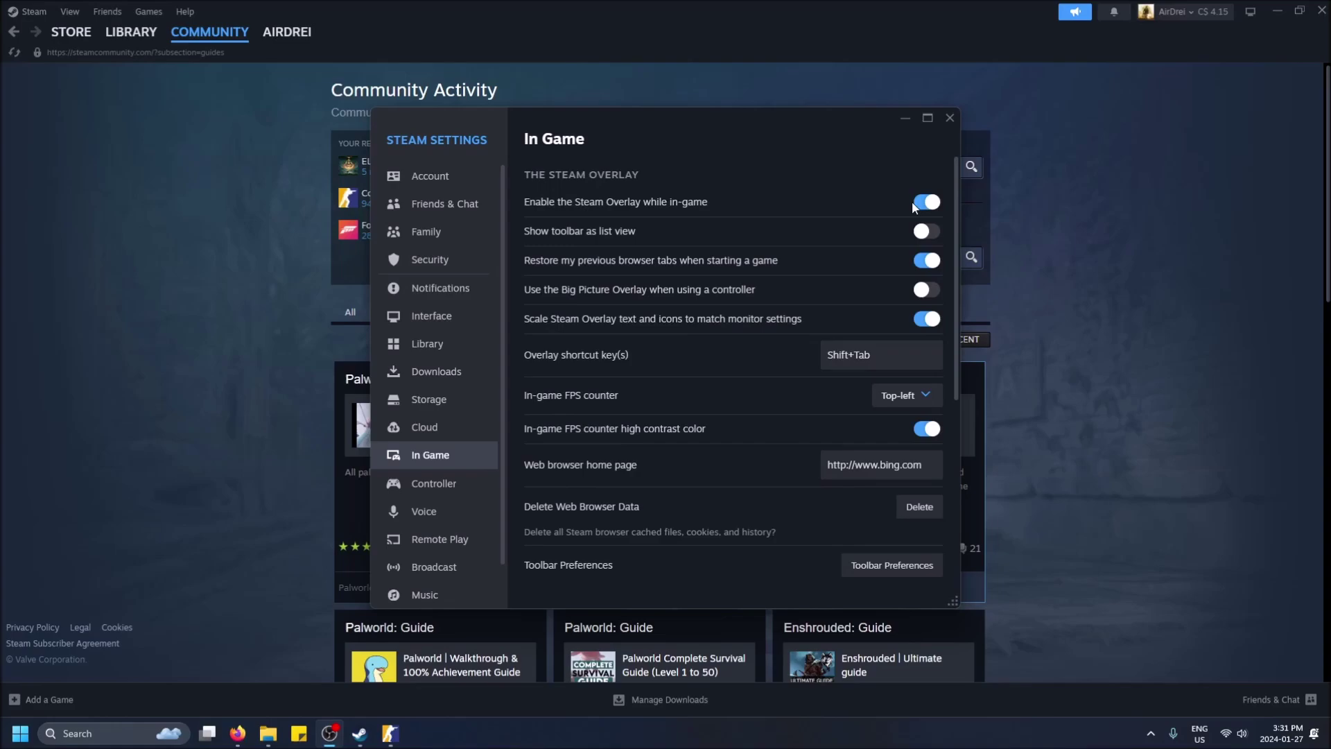
{"action": "left_click", "coordinate": [949, 119]}
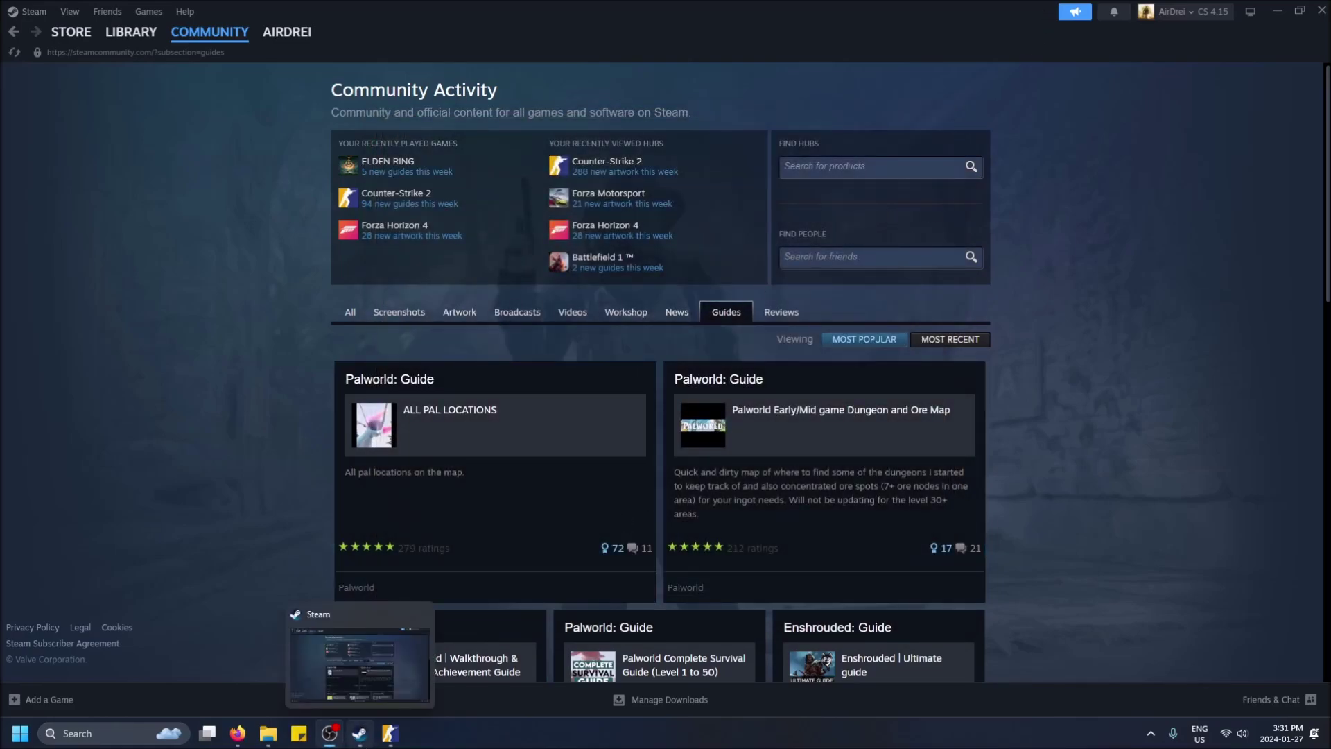
{"action": "key", "text": "super"}
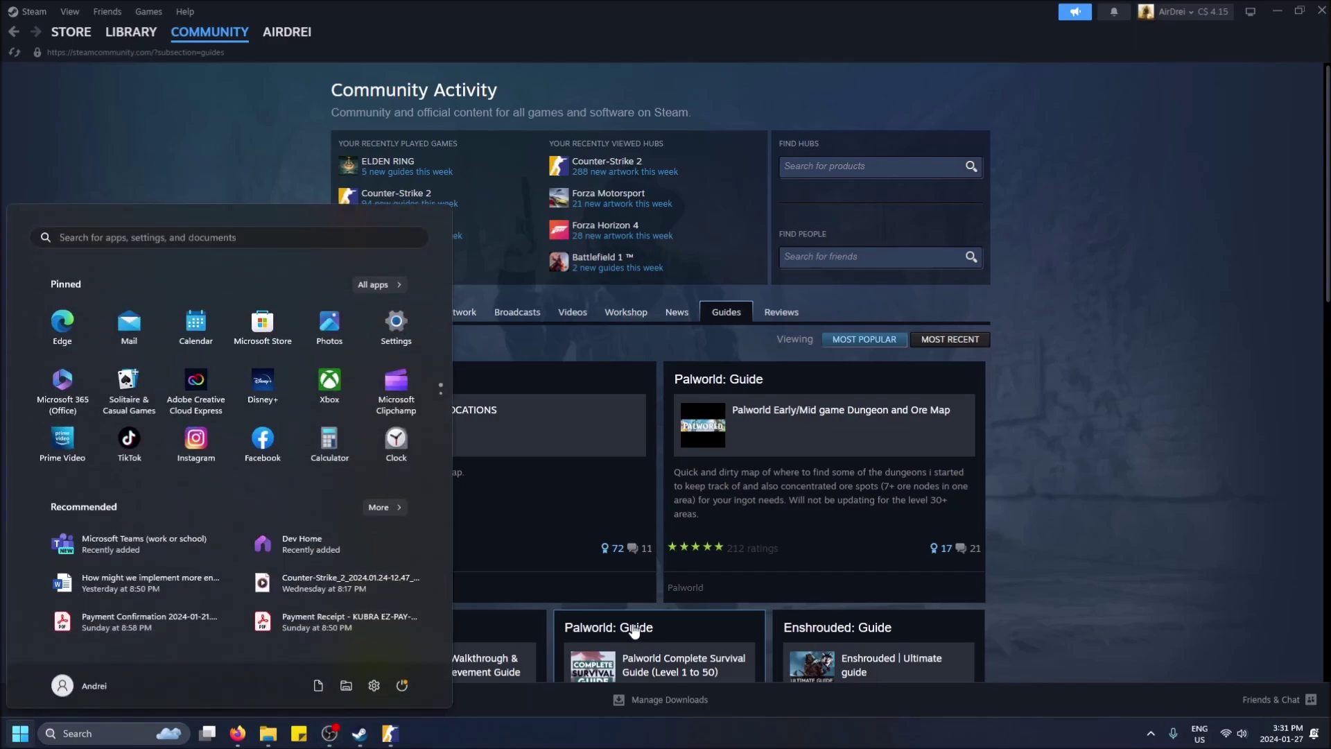
{"action": "type", "text": "steam"}
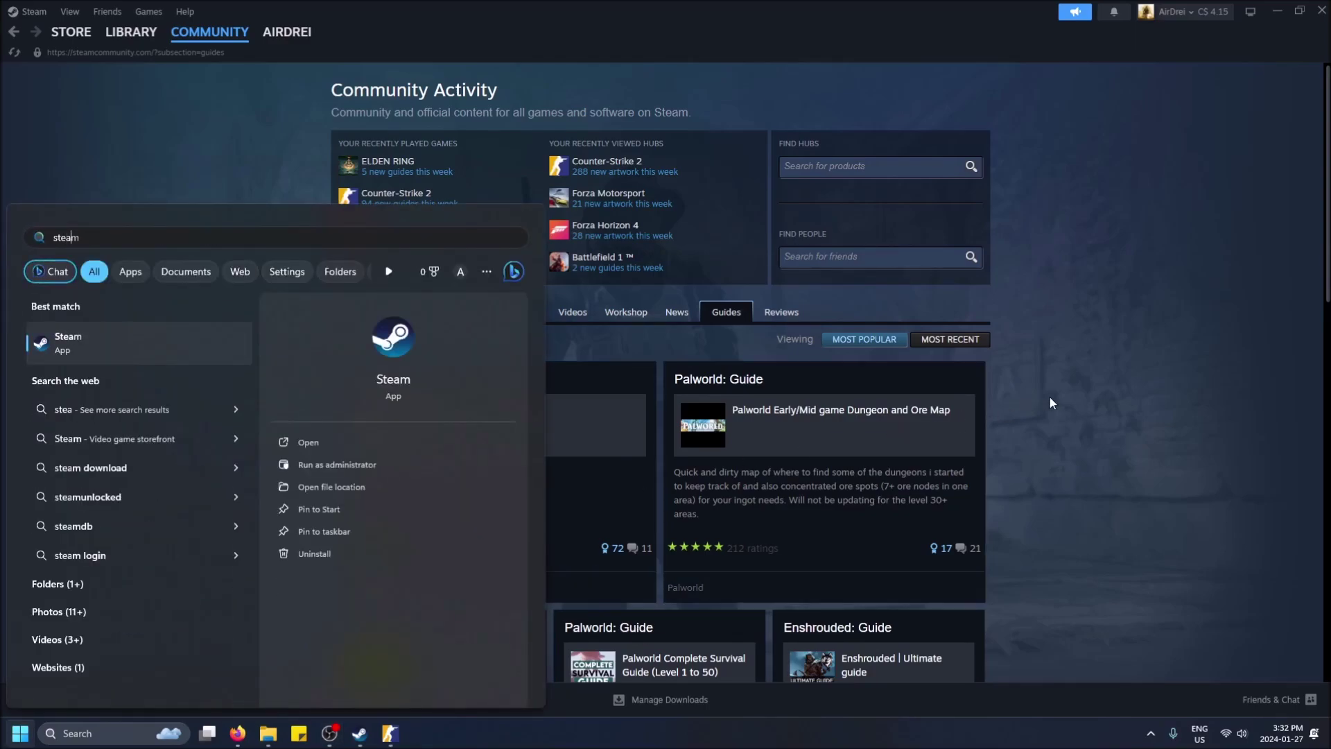
{"action": "left_click", "coordinate": [1181, 437]}
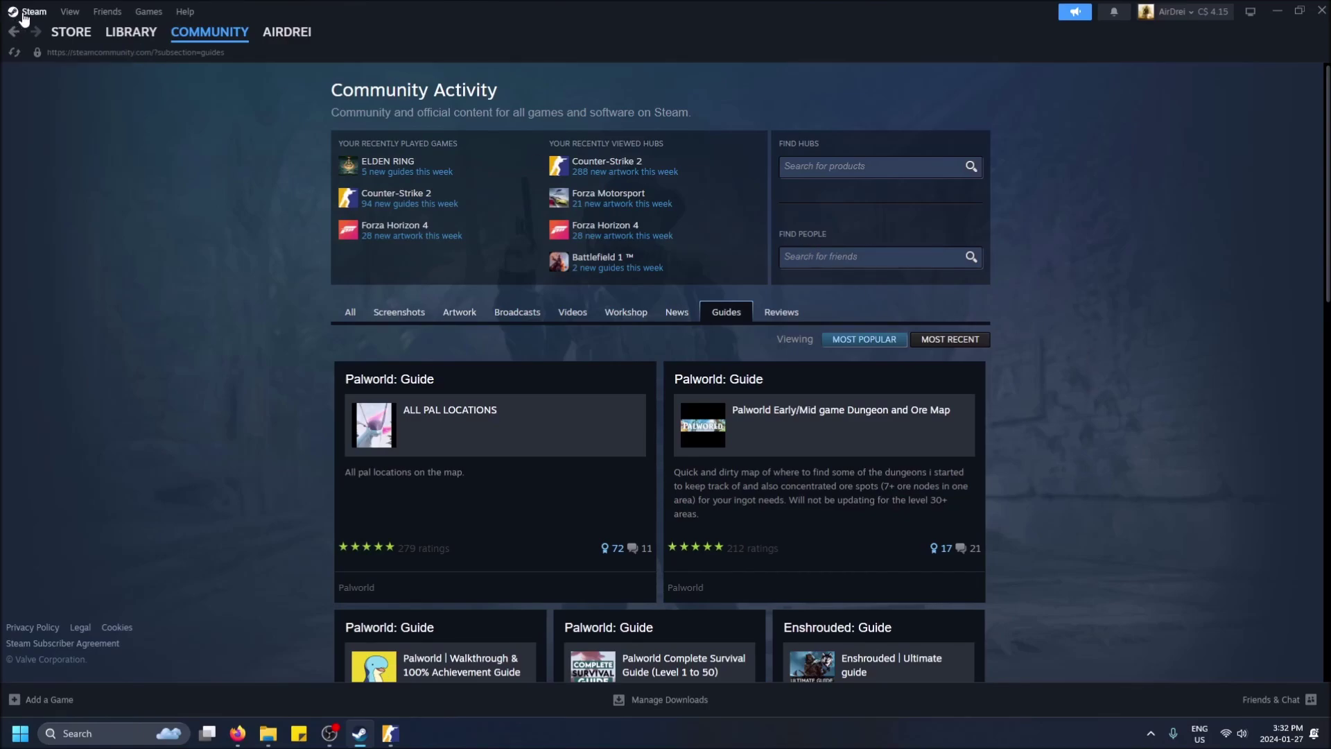
Reopen the Steam client's Settings from the Steam menu
{"action": "left_click", "coordinate": [23, 19]}
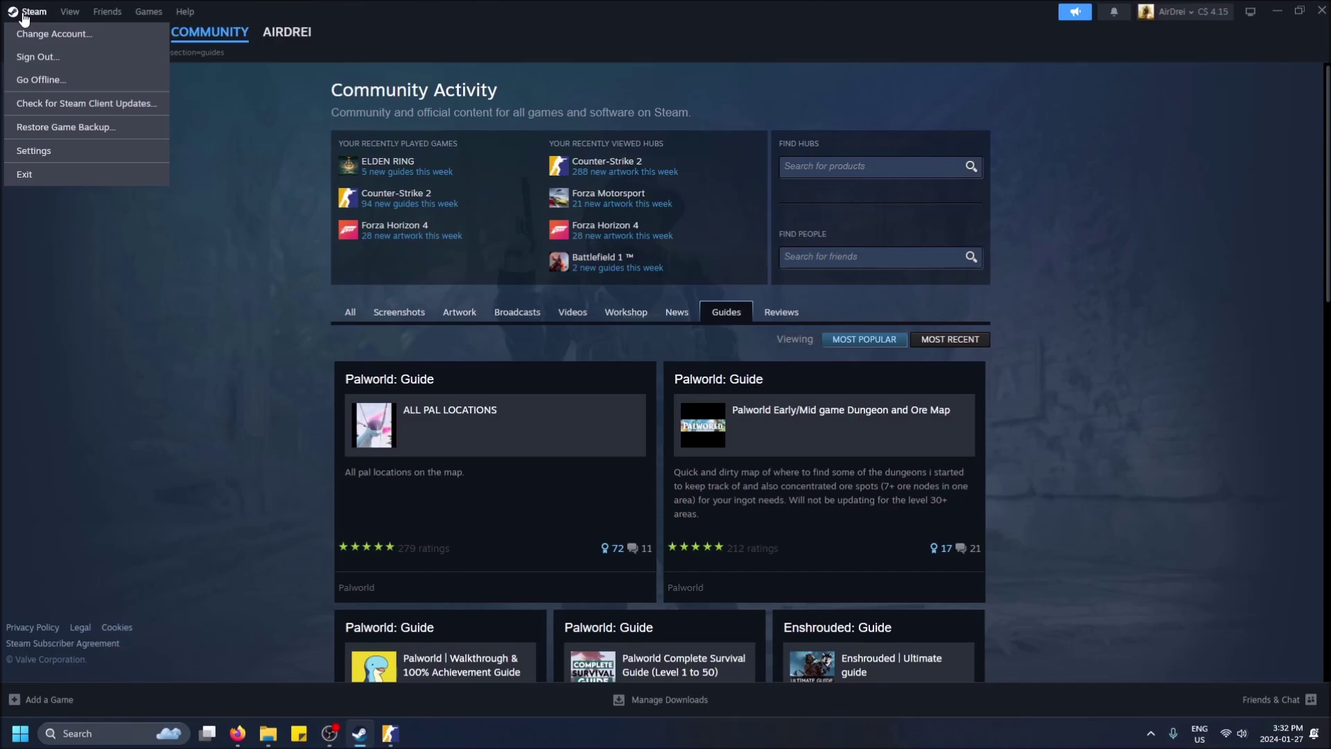
{"action": "left_click", "coordinate": [51, 151]}
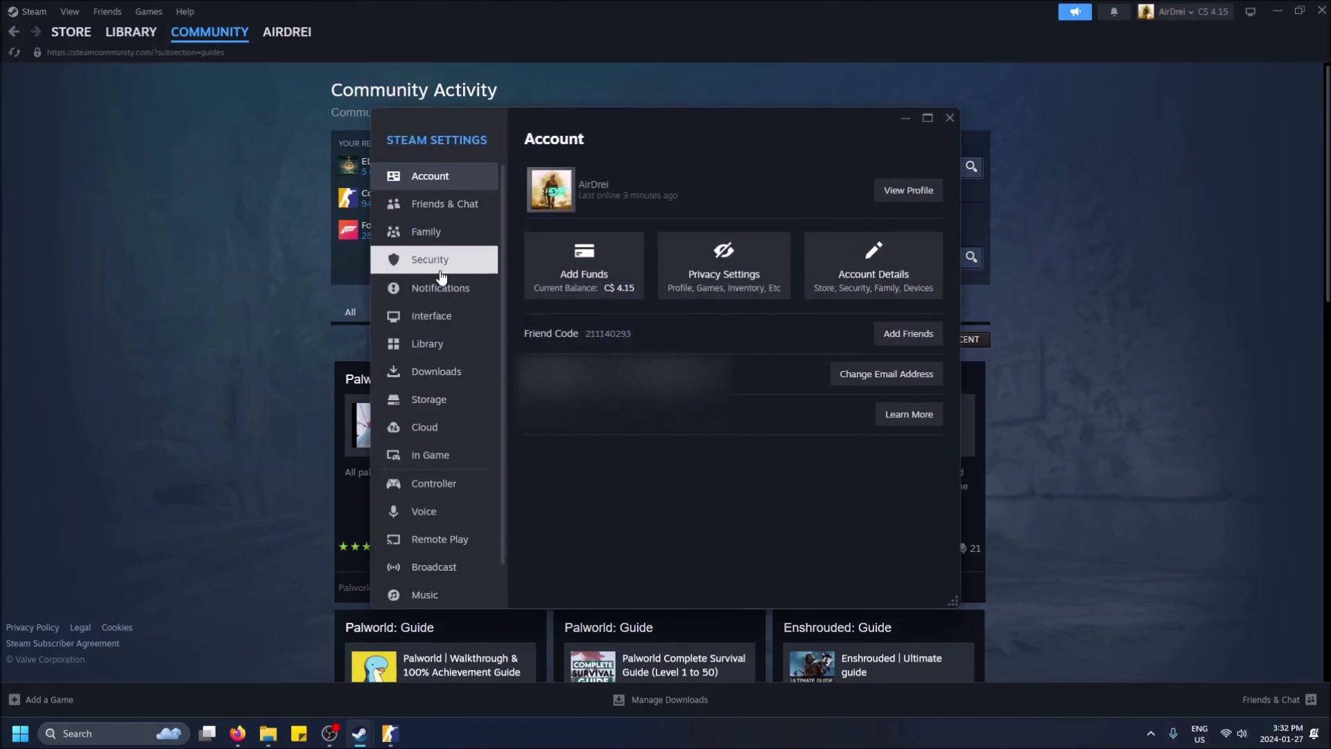
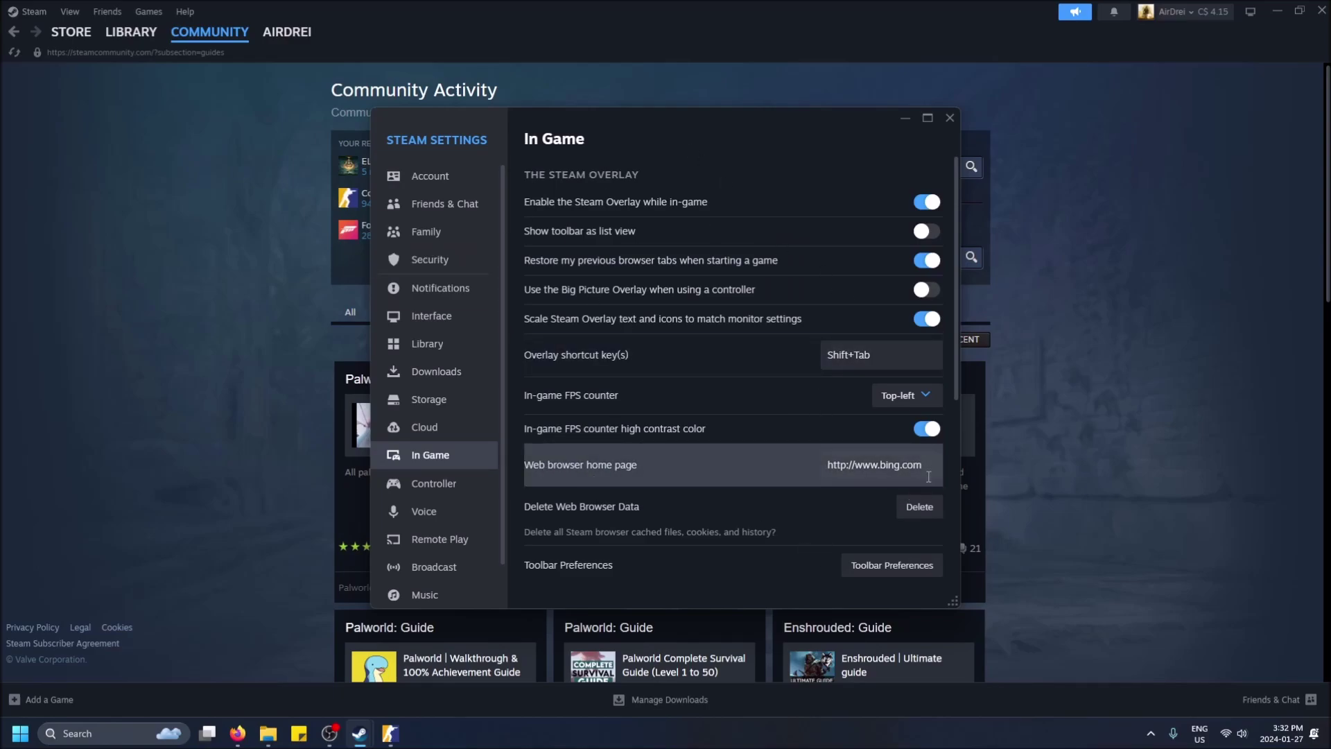
{"action": "left_click", "coordinate": [915, 471]}
{"action": "type", "text": "yahoo"}
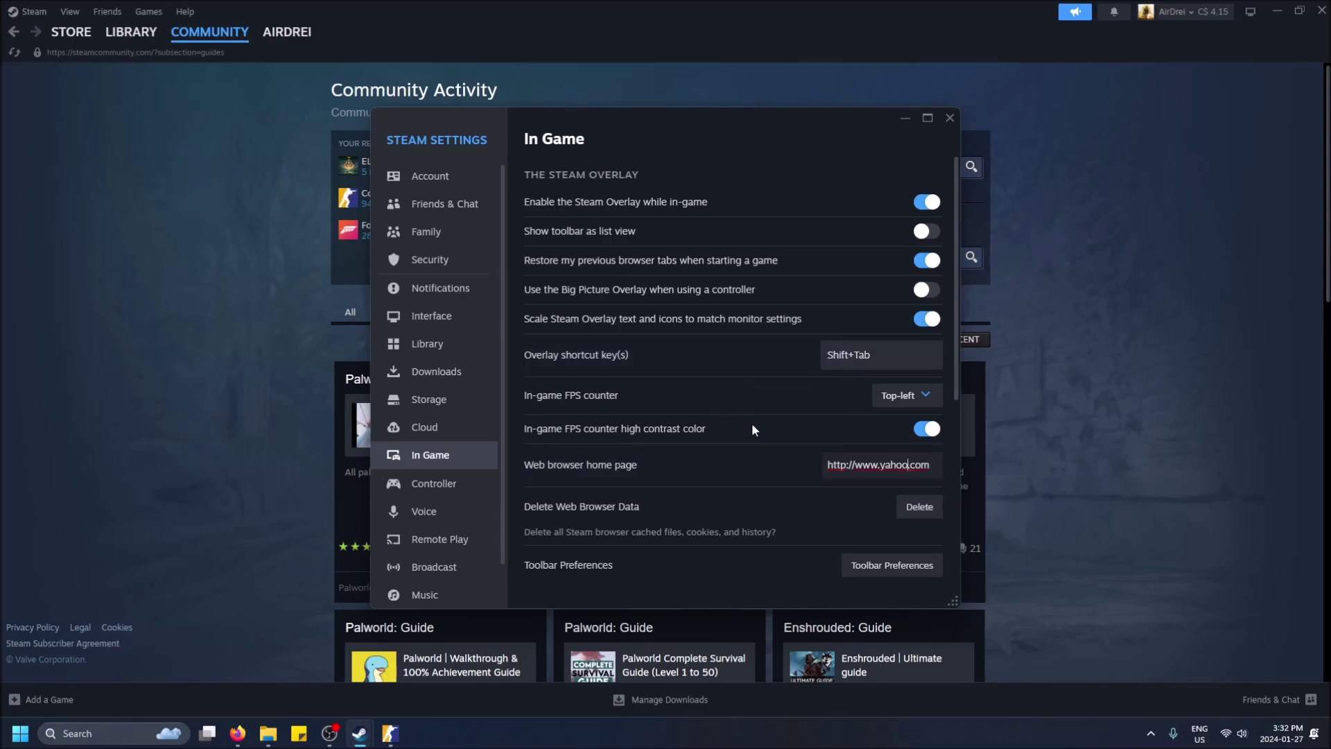
{"action": "left_click", "coordinate": [899, 396]}
{"action": "left_click", "coordinate": [790, 427]}
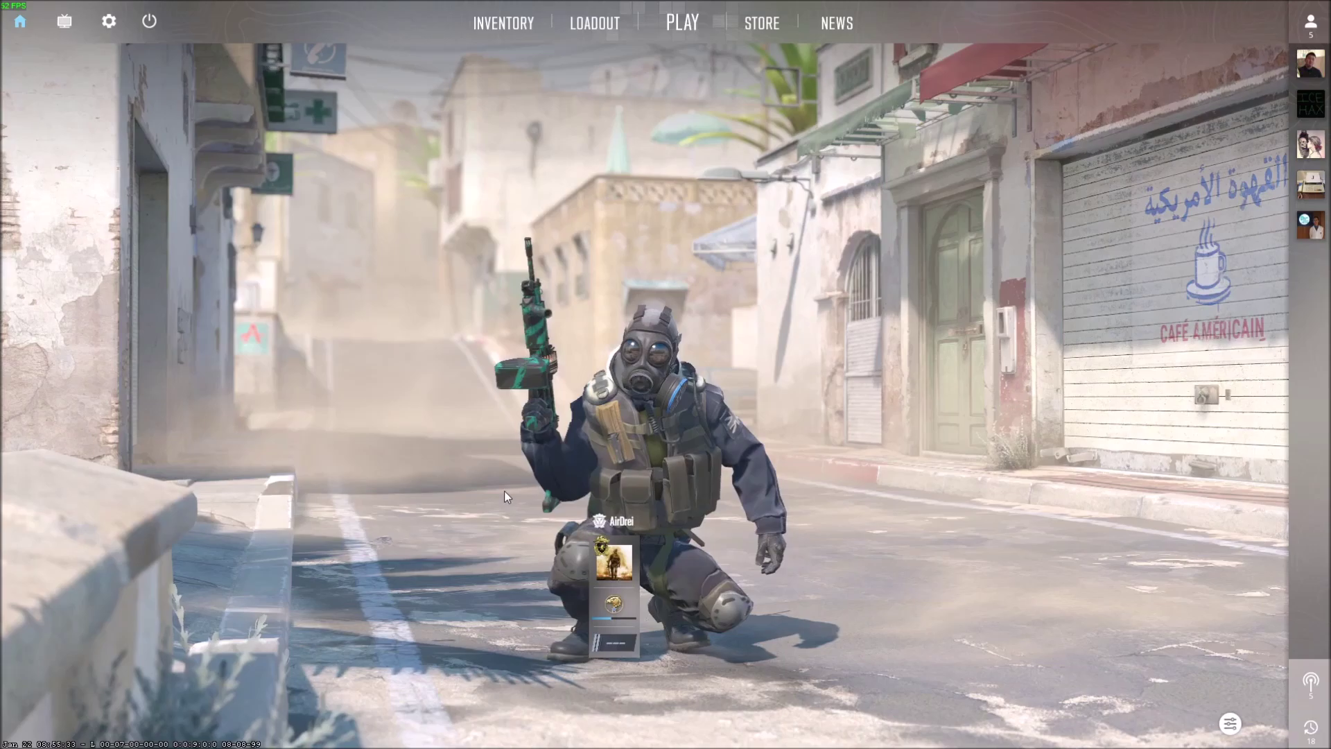
{"action": "key", "text": "alt+Tab"}
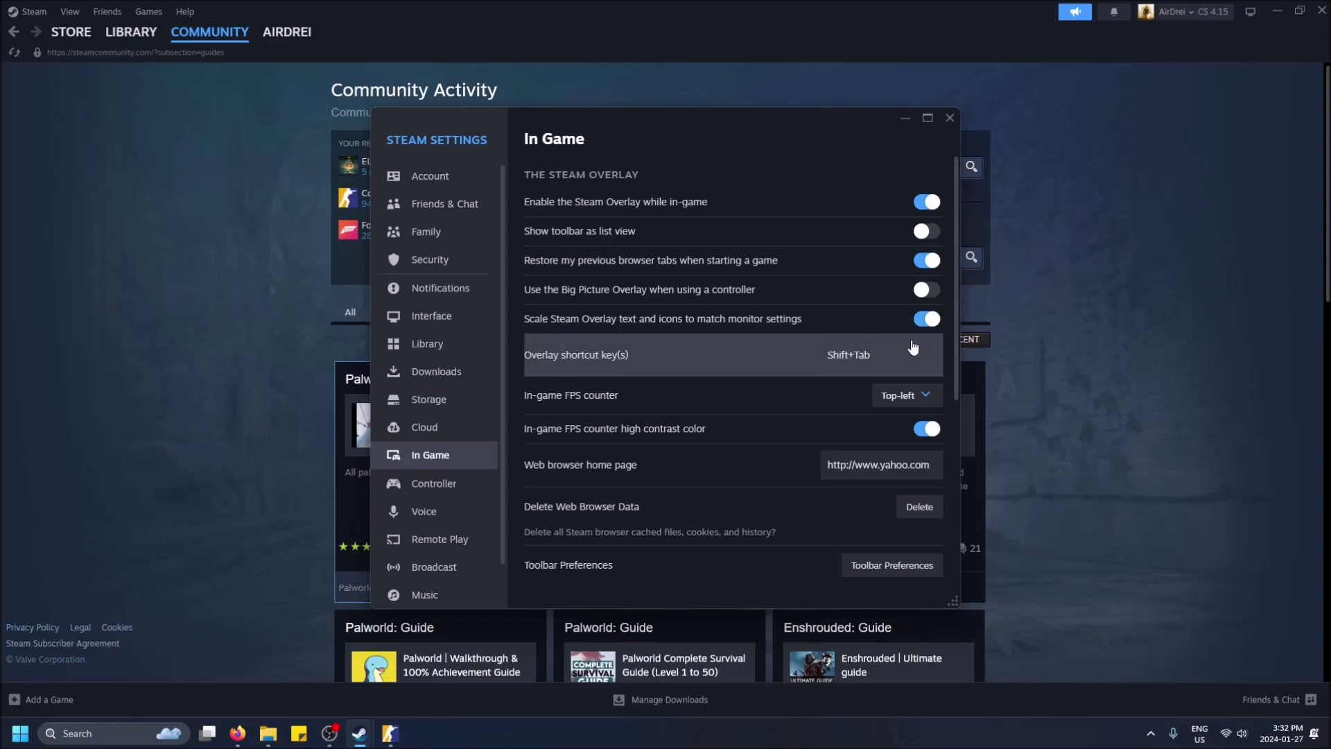
{"action": "left_click", "coordinate": [391, 735]}
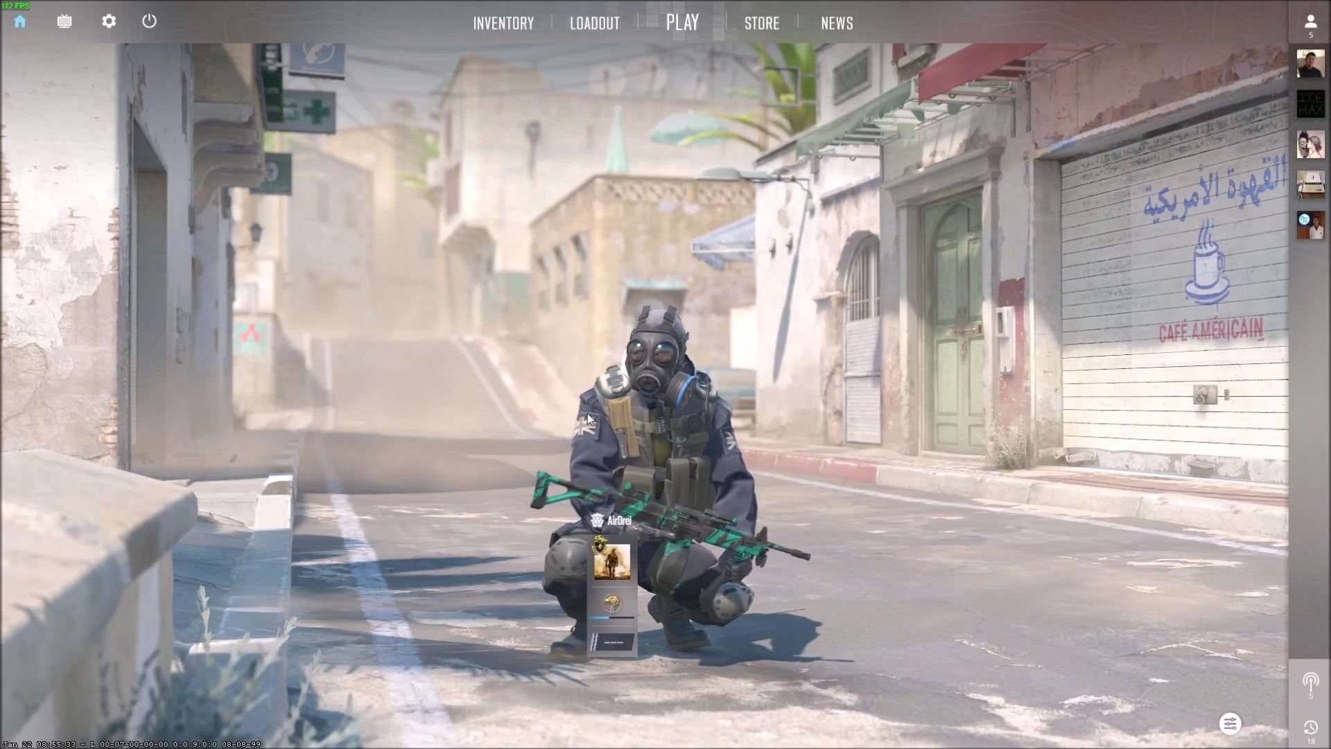
{"action": "key", "text": "shift+Tab"}
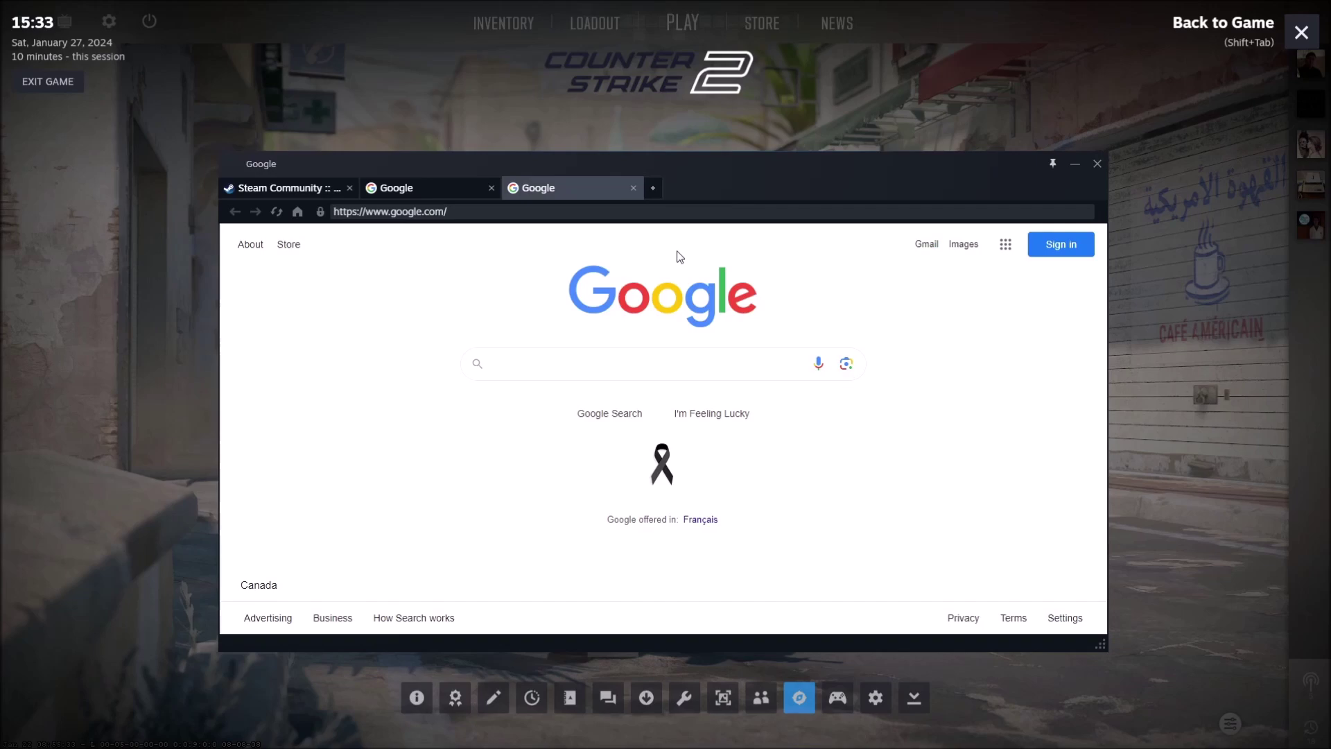
{"action": "left_click", "coordinate": [658, 188]}
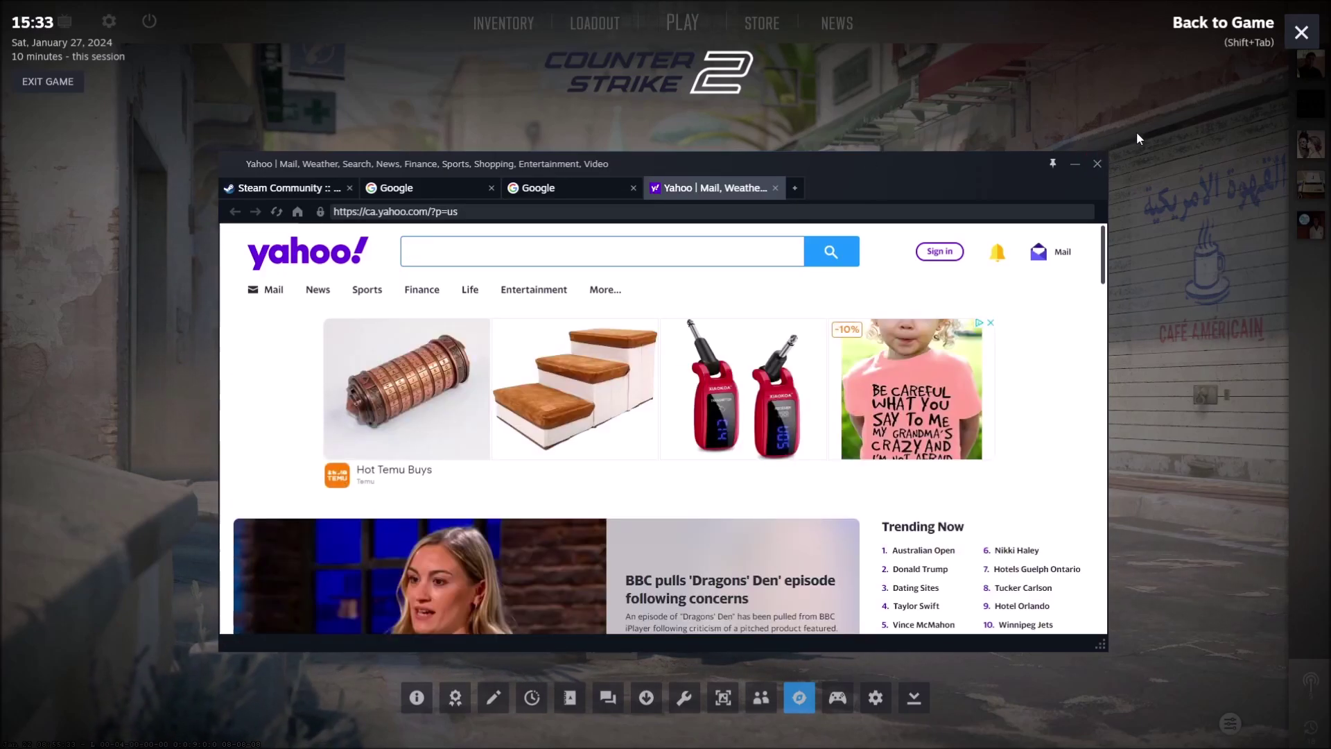
{"action": "key", "text": "shift+Tab"}
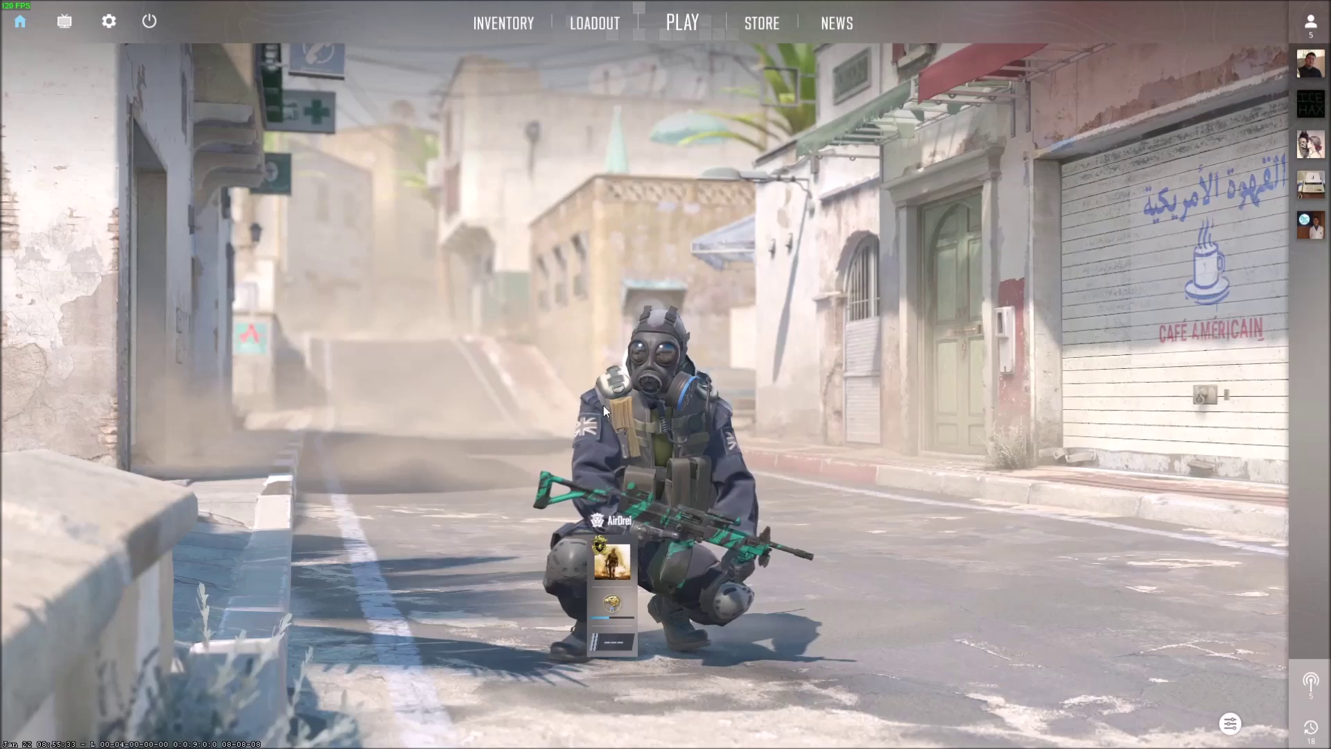